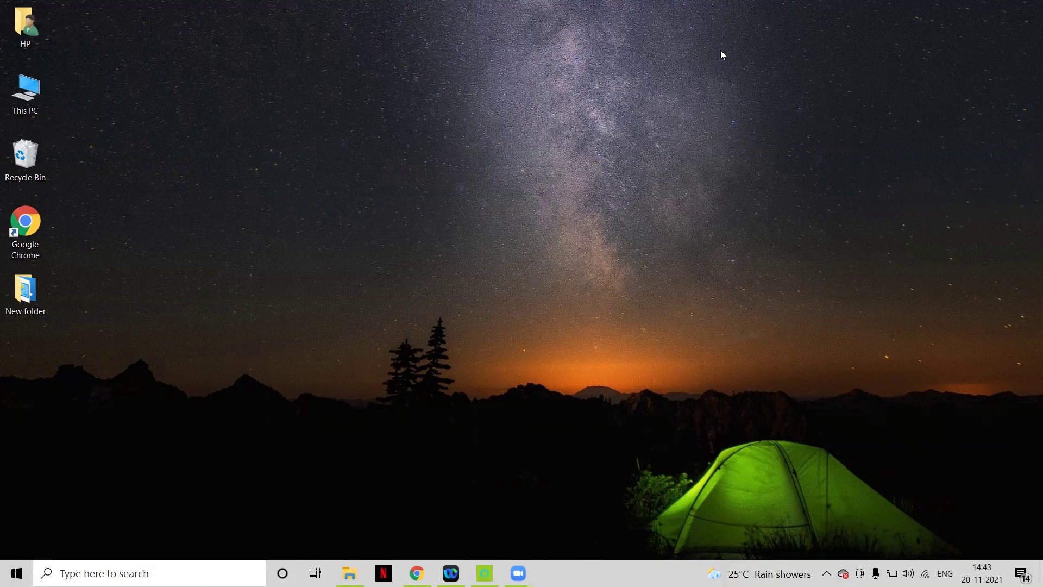
Step: Launch Tableau 2021.1, dismissing the update and file recovery prompts
click(2, 567)
text(tablr)
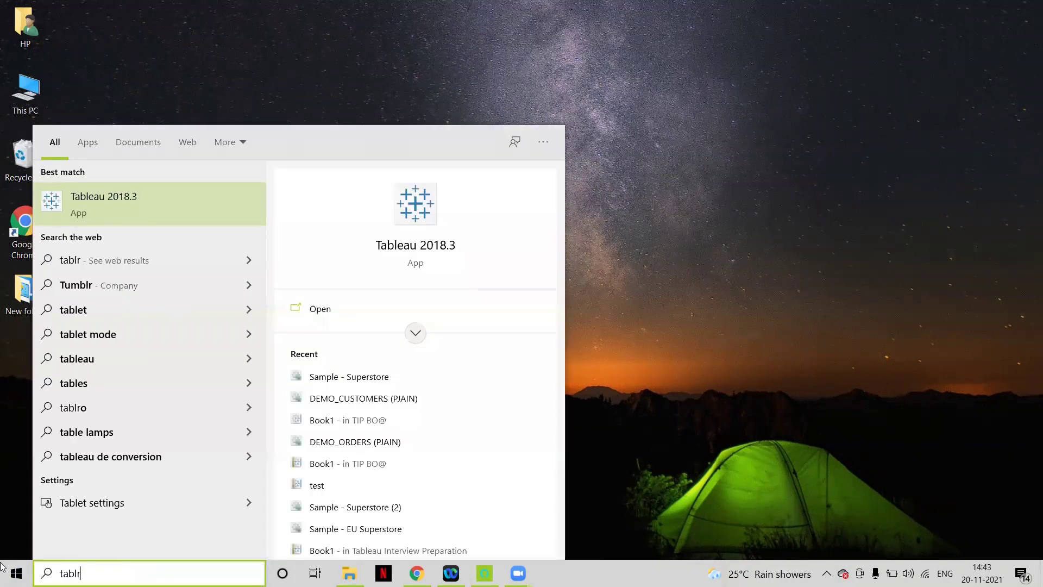
key(BackSpace)
key(BackSpace)
text(le)
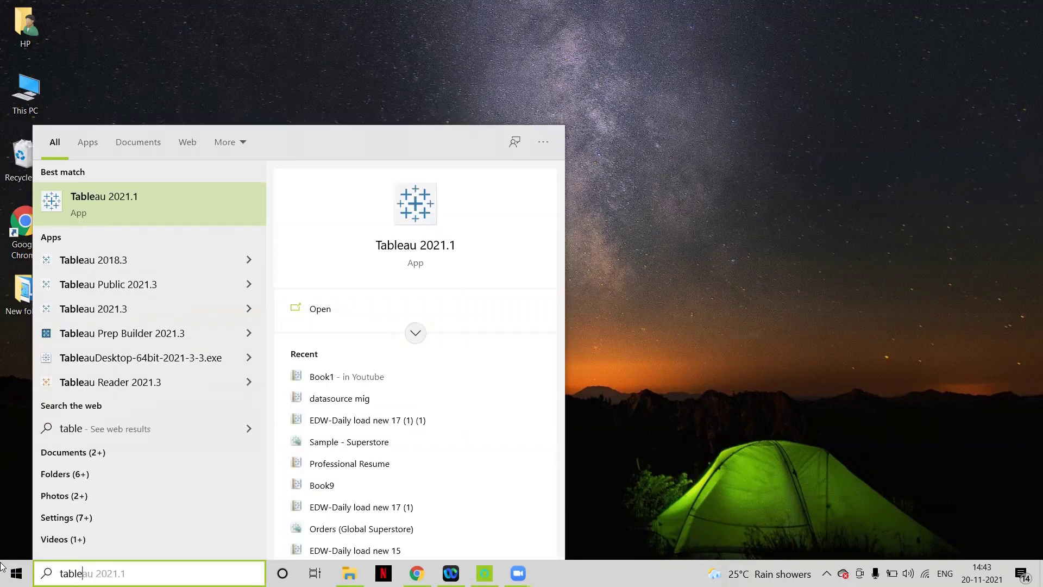
key(Return)
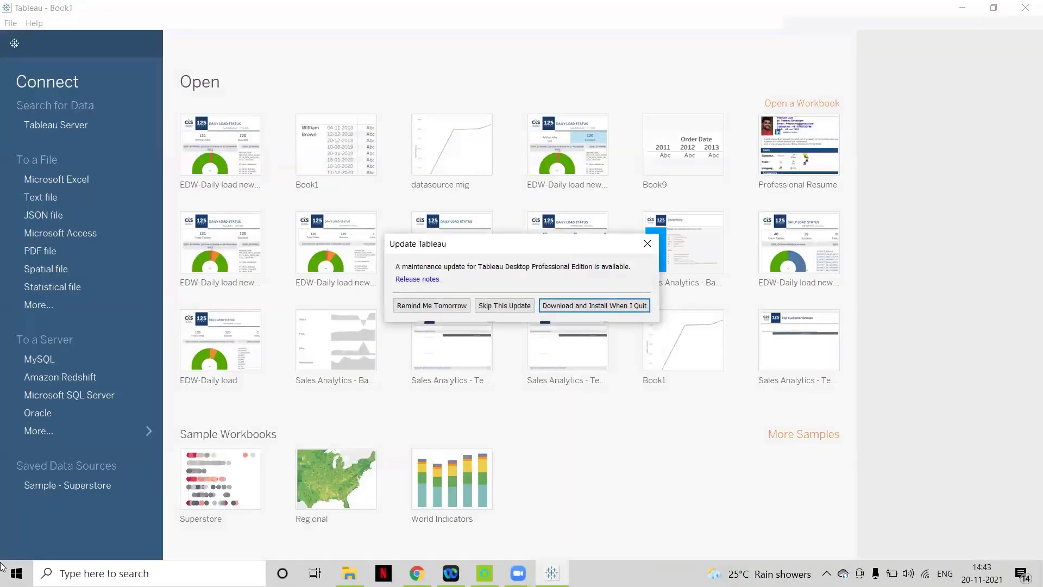
click(647, 243)
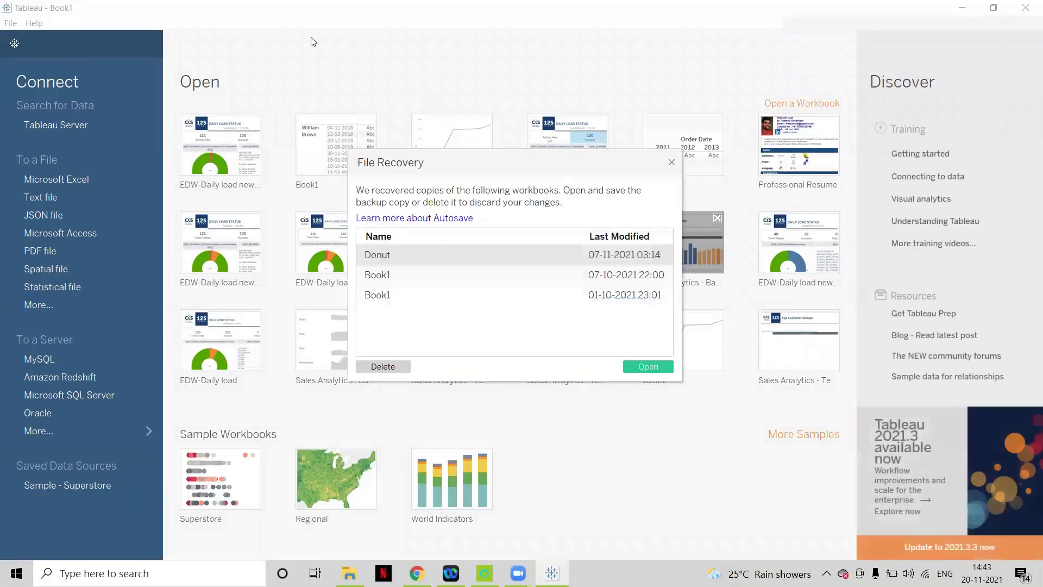
click(671, 161)
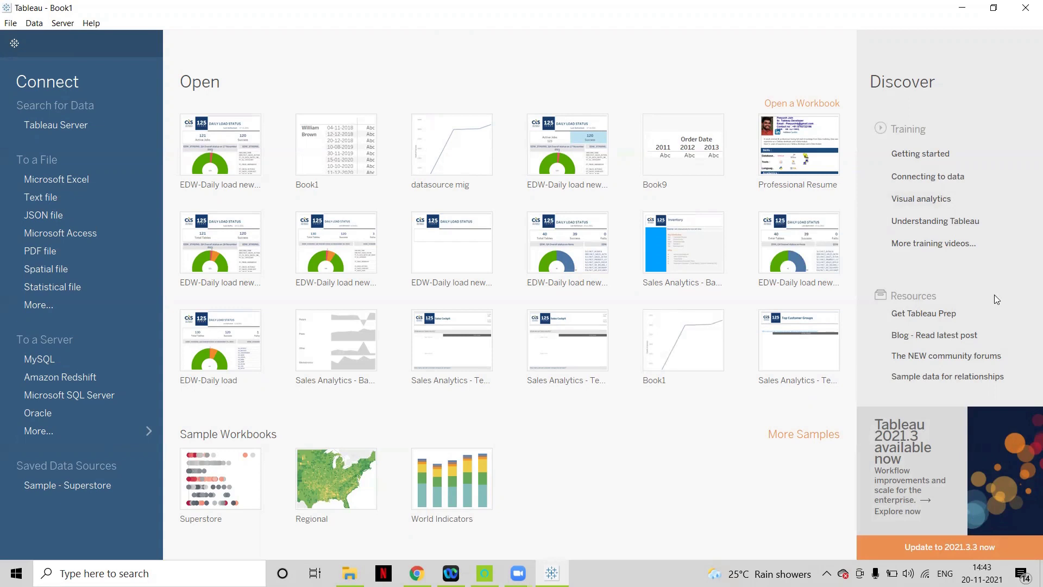
Step: Show the full list of server connectors, then connect to the Global Superstore Excel workbook in Downloads
mouse_move(948, 157)
click(66, 434)
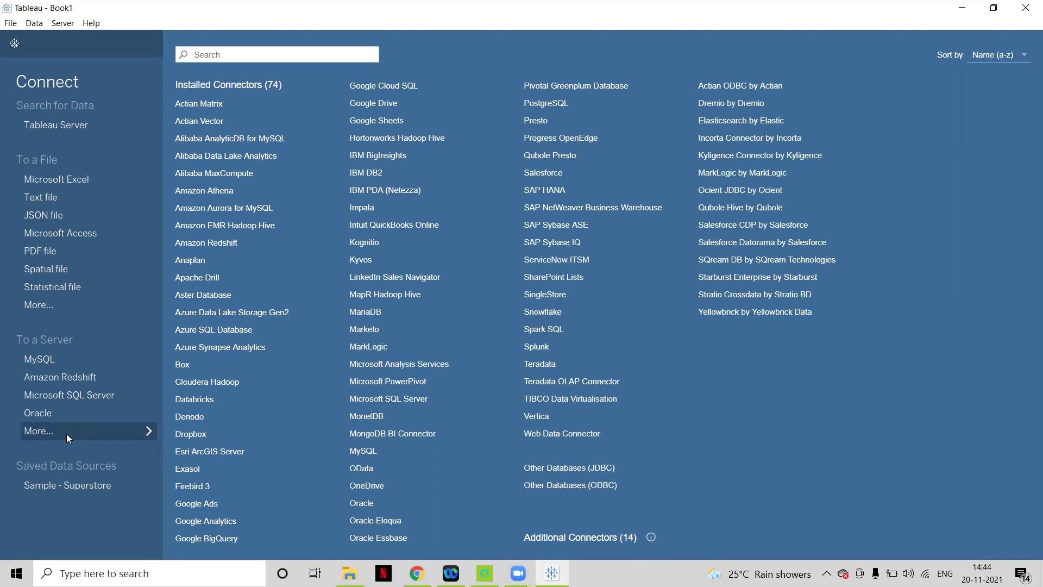
click(66, 179)
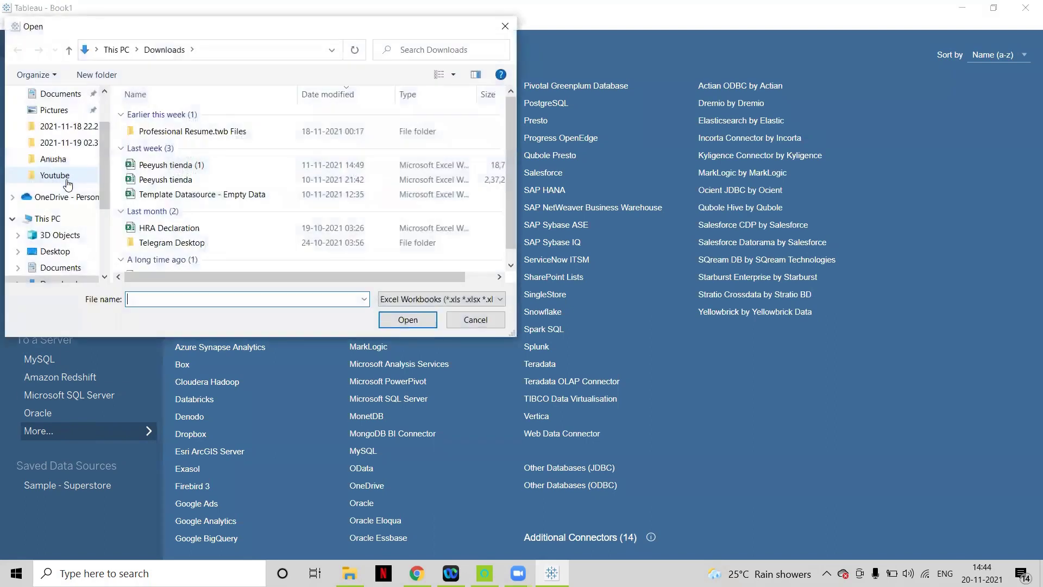
scroll(509, 158, down, 1)
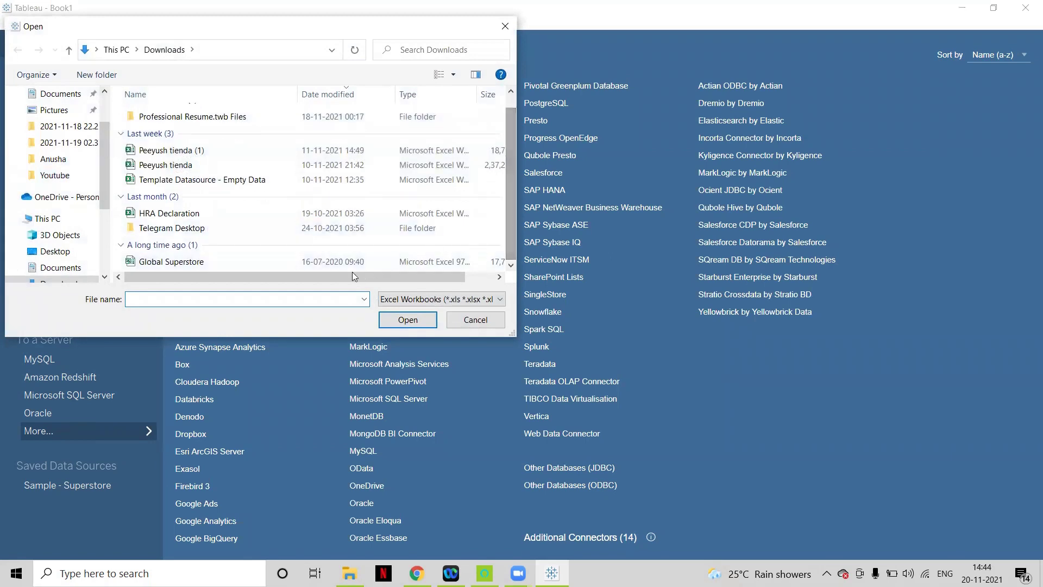
double_click(276, 262)
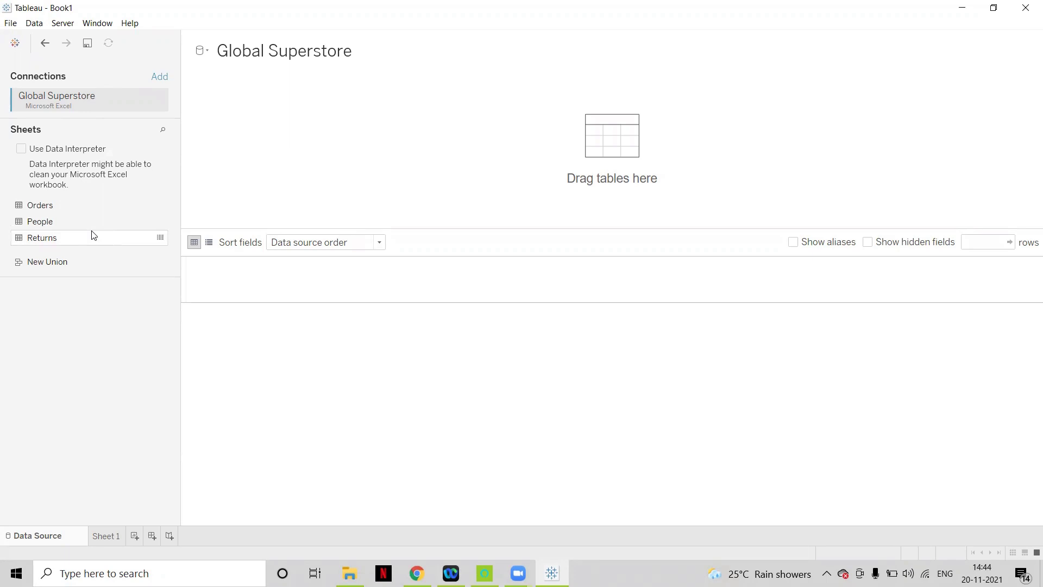
Step: Add the Orders sheet to the data source canvas and open Sheet 1
click(67, 204)
drag(378, 140, 378, 140)
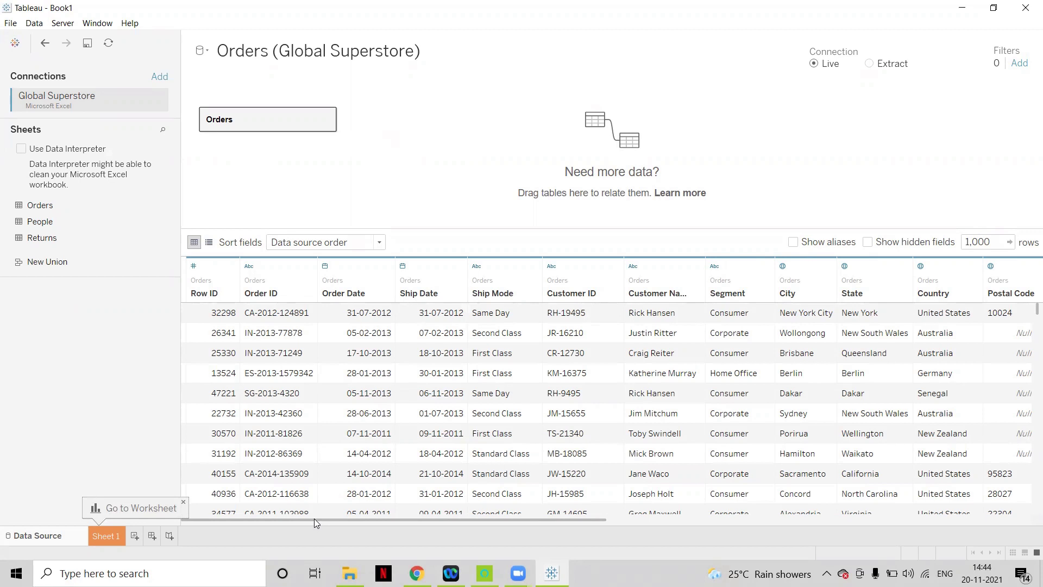
drag(314, 518, 279, 519)
click(104, 540)
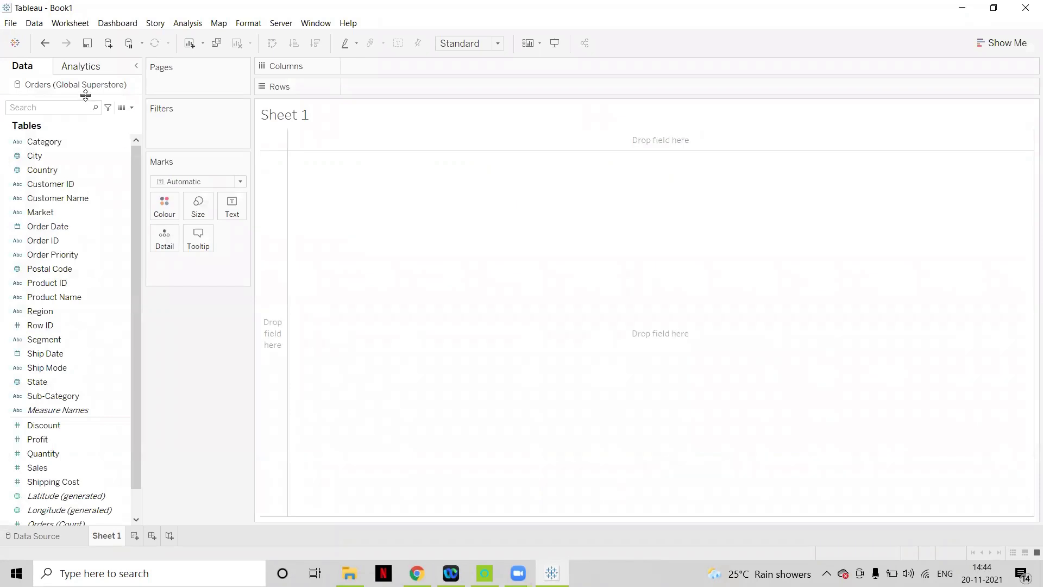
click(60, 169)
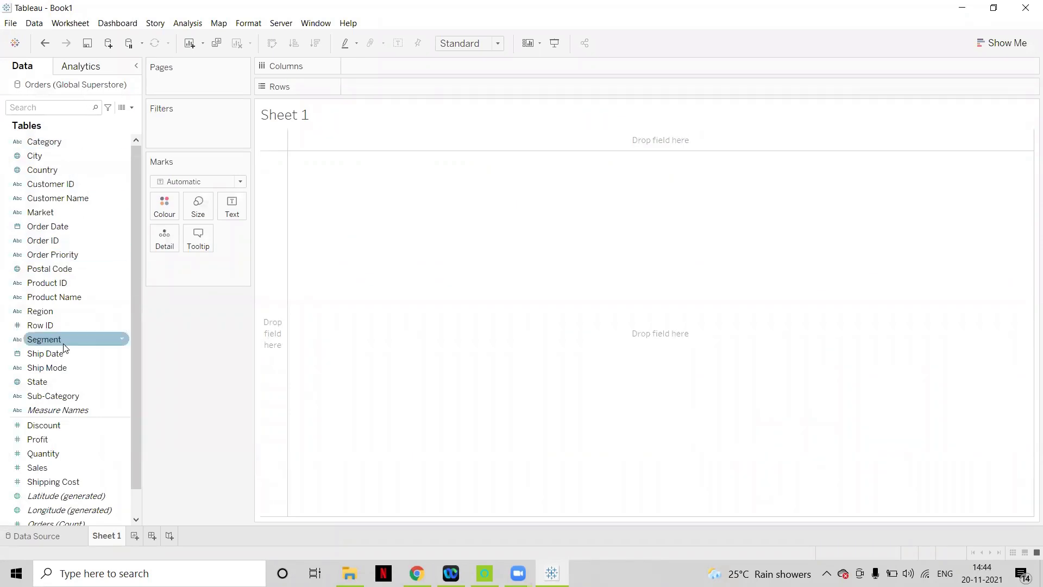
click(105, 187)
click(135, 201)
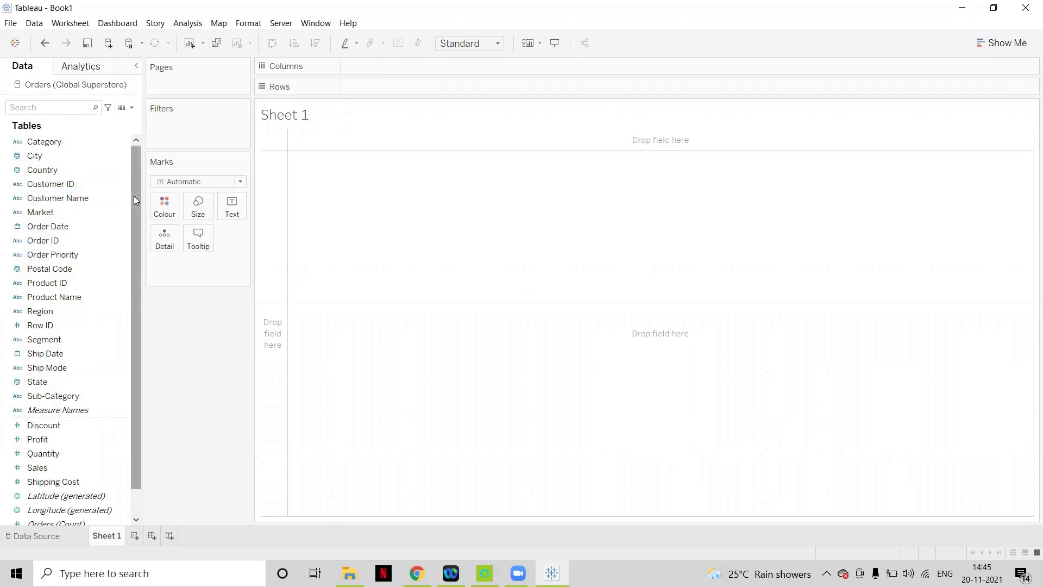
Step: Add an Oracle data source on server LAPTOP-LOC01786, entering the account password to sign in with the specified username
click(32, 24)
click(43, 39)
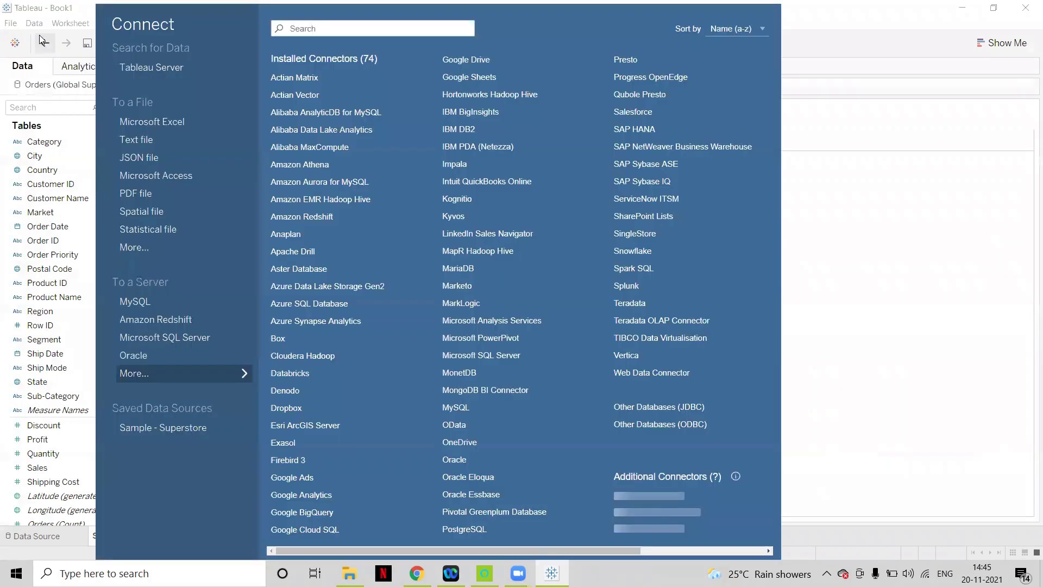
click(170, 355)
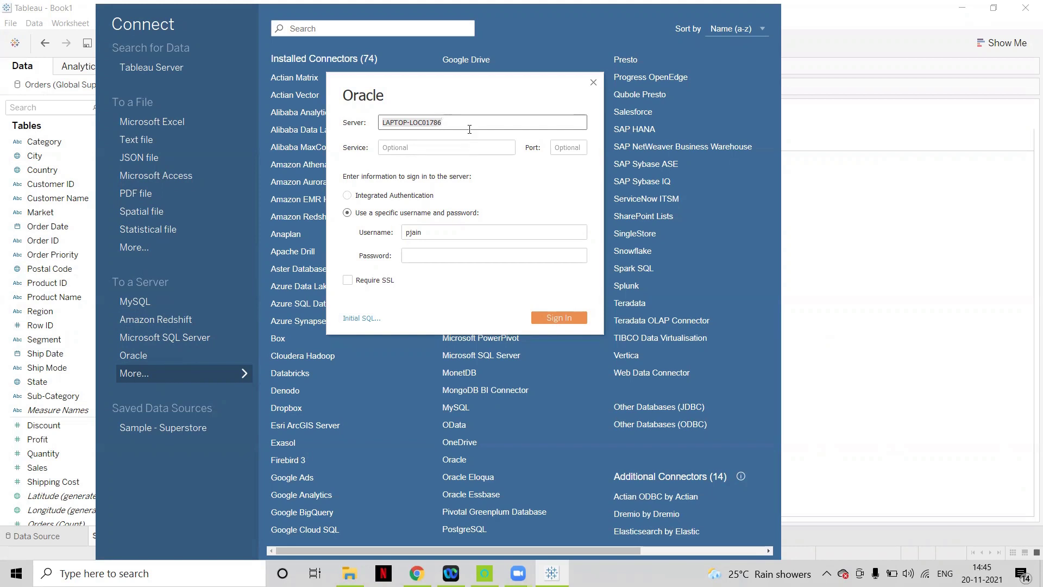
click(381, 123)
click(408, 153)
click(447, 233)
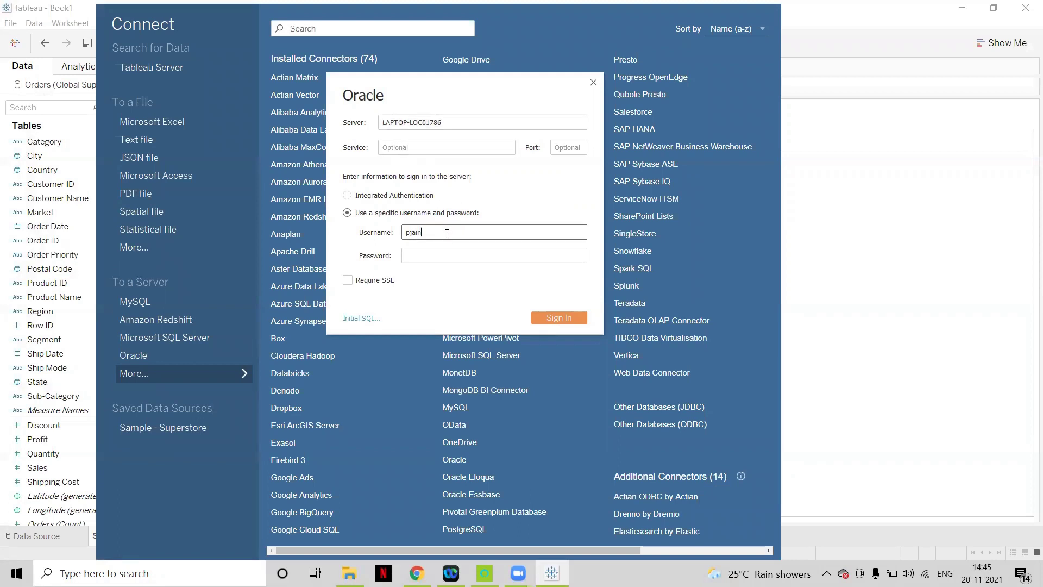
click(446, 253)
text(•••••)
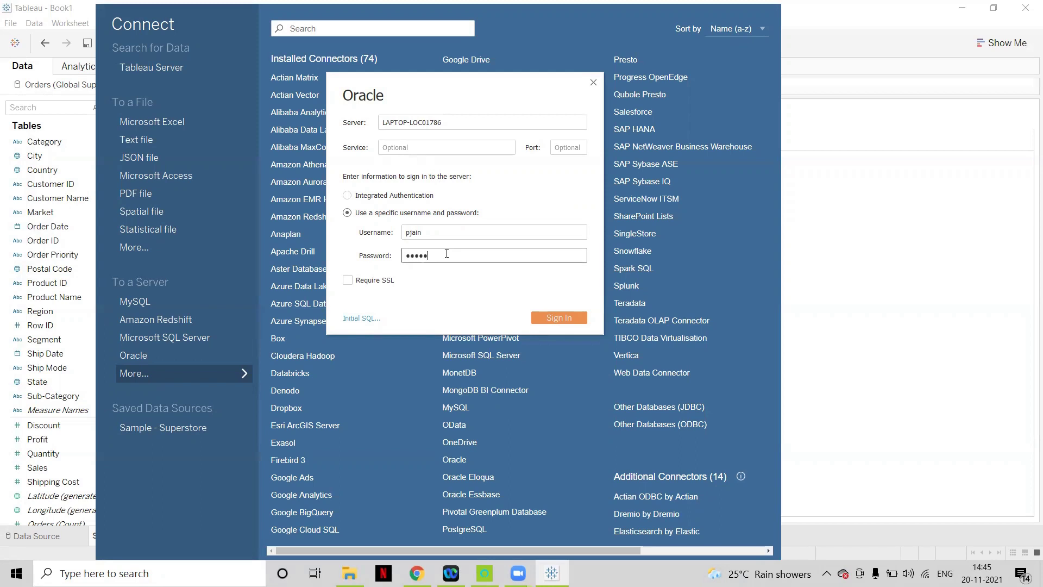
click(573, 320)
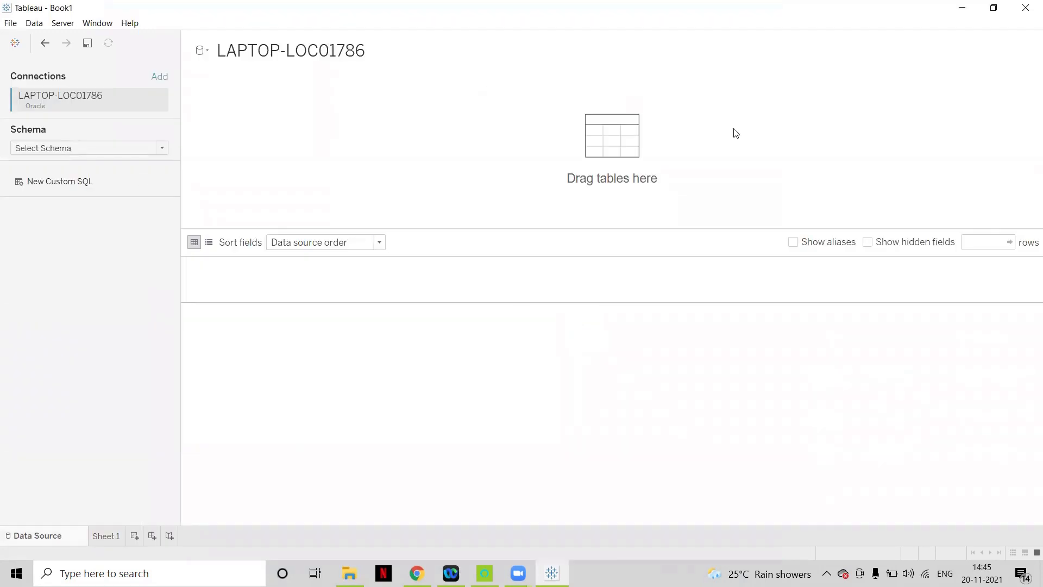
Step: Select the signed-in account's own schema to list its tables
click(125, 146)
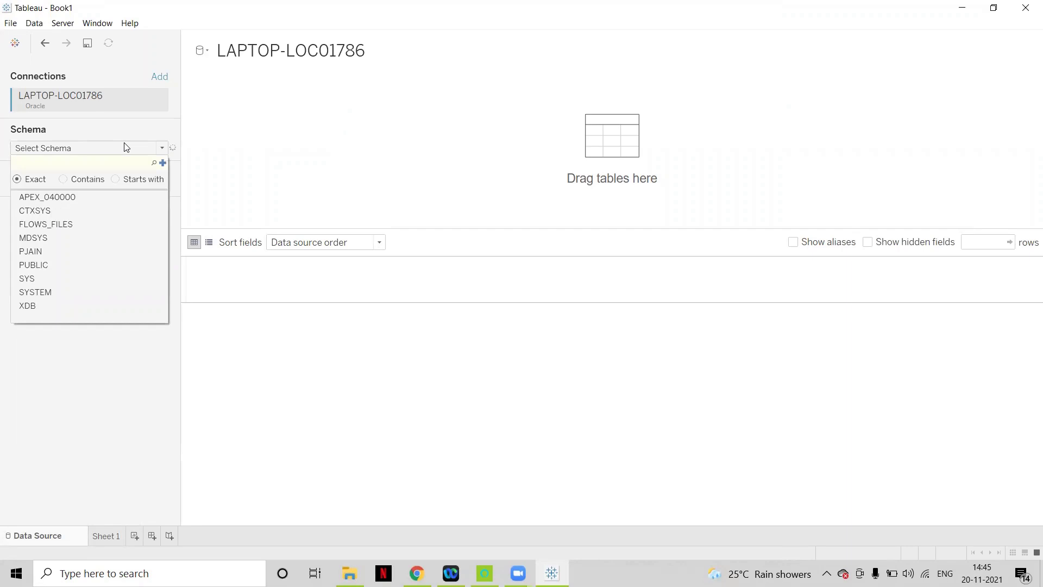
key(Return)
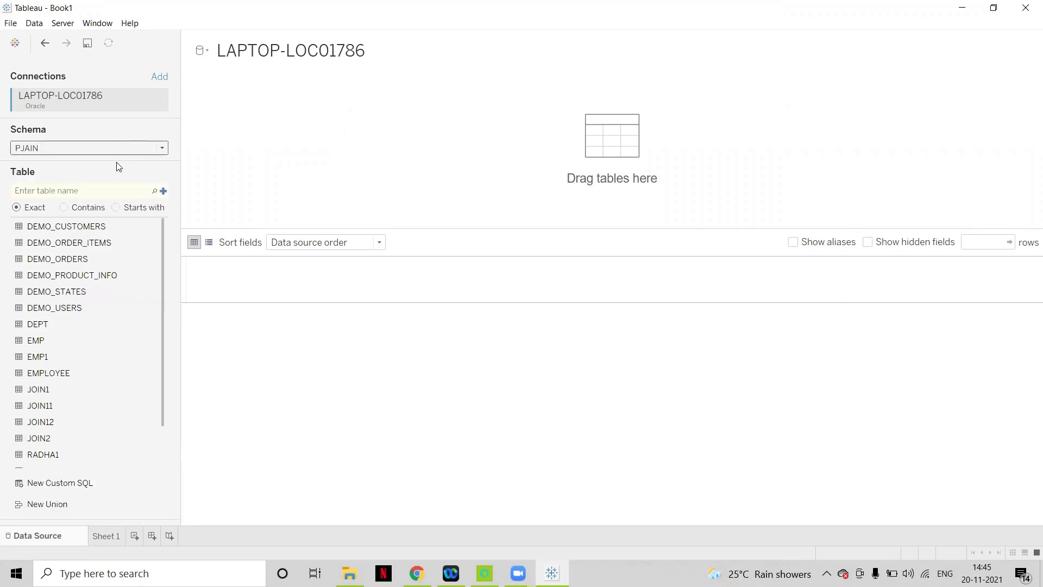
click(72, 147)
drag(162, 215, 158, 188)
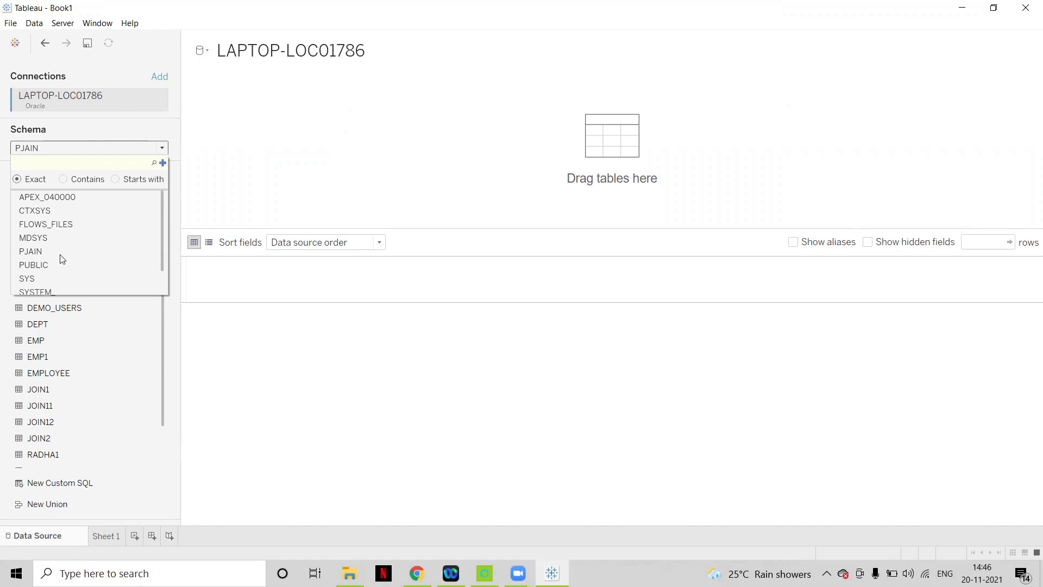
click(39, 253)
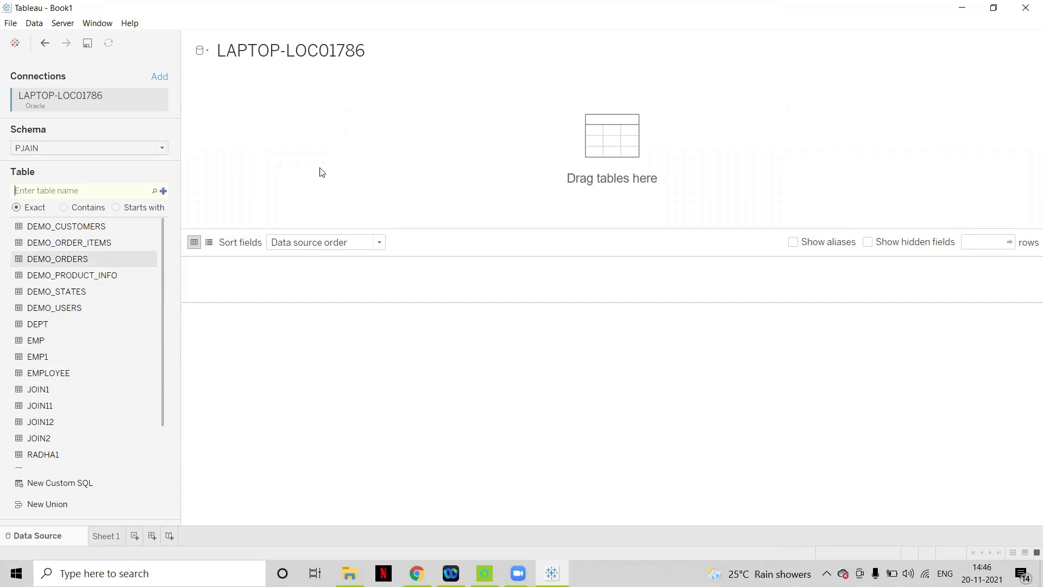
Step: Add the DEMO_ORDERS table to the data source canvas and remove it again
drag(324, 173, 321, 169)
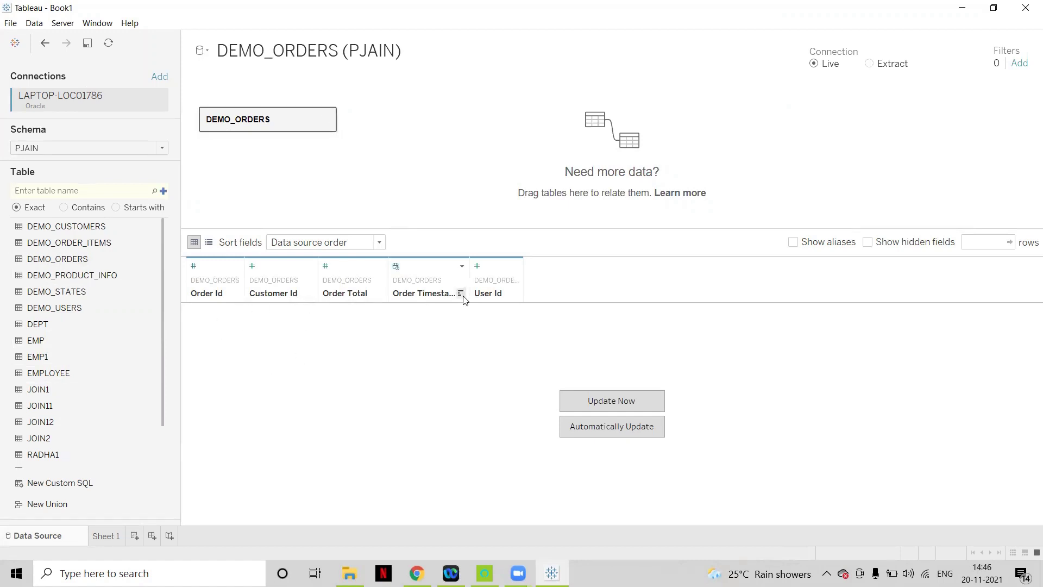
right_click(323, 116)
click(351, 164)
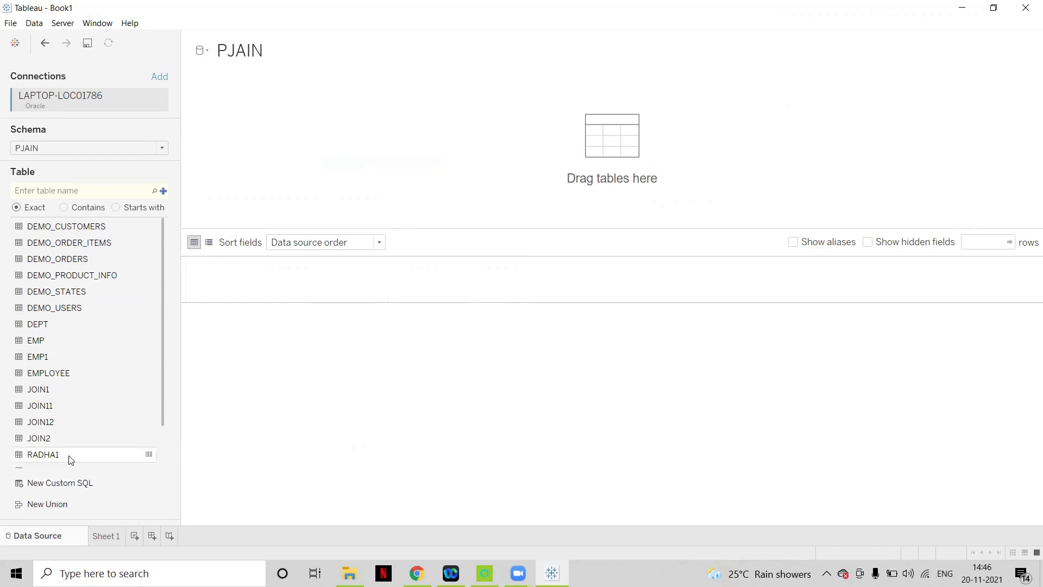
Step: Create a custom SQL query with "select * from demo_customers"
click(66, 483)
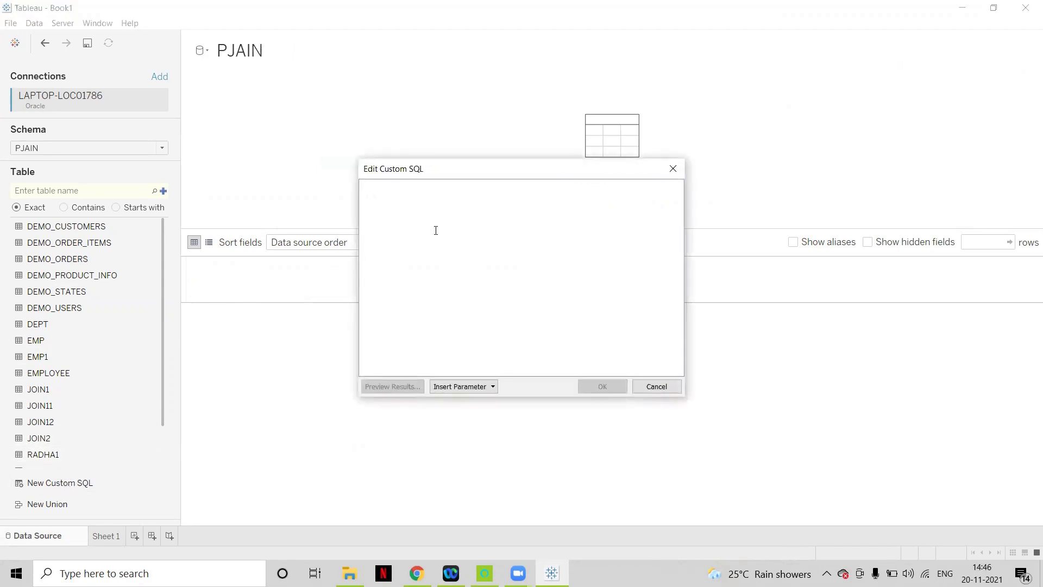
text(select *)
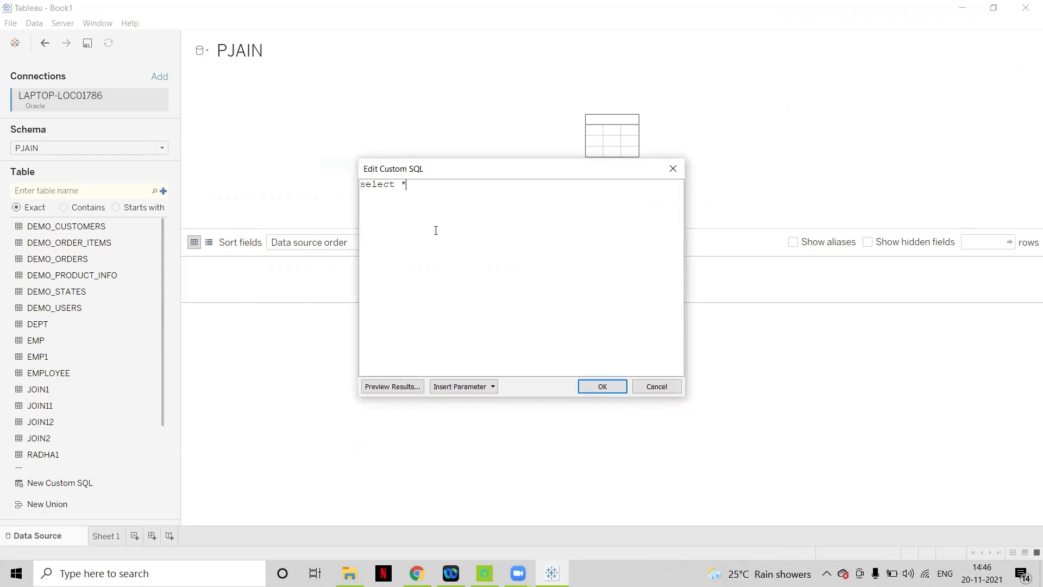
text( from demo_customers)
click(600, 386)
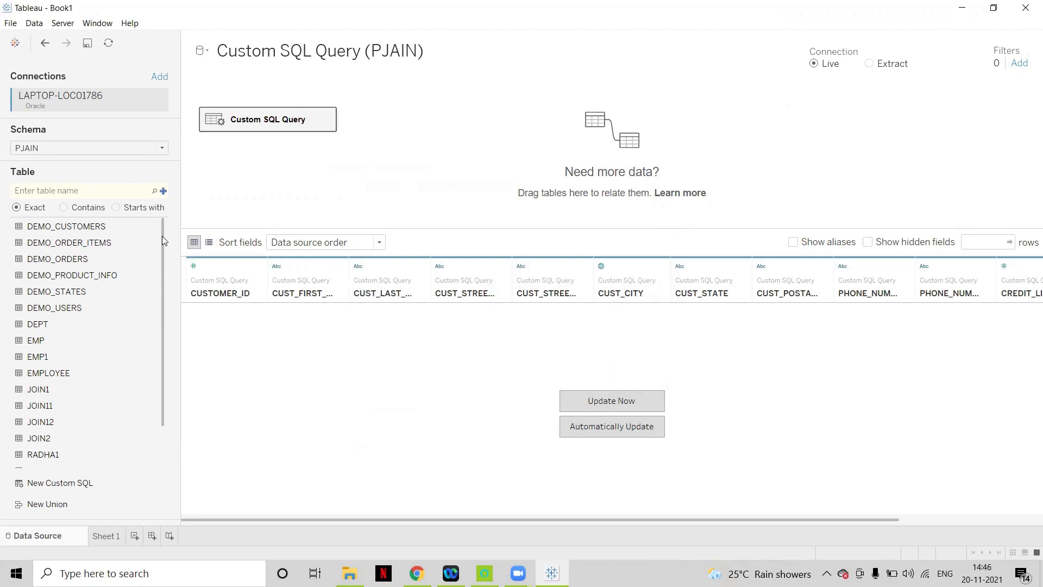
Step: Open the Custom SQL Query table and edit its statement to select from demo_orders instead
click(328, 120)
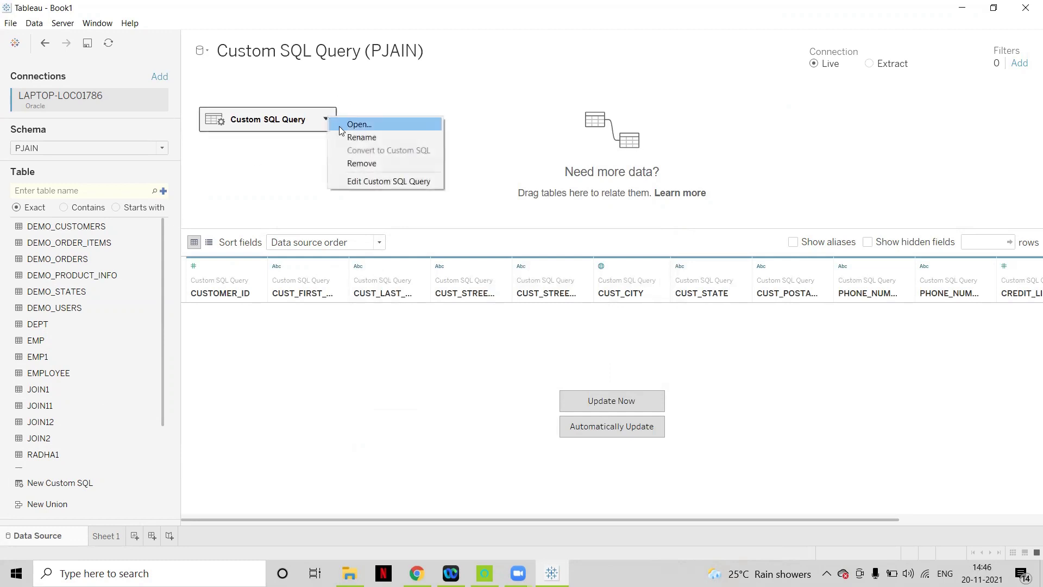
click(339, 126)
click(370, 134)
click(387, 150)
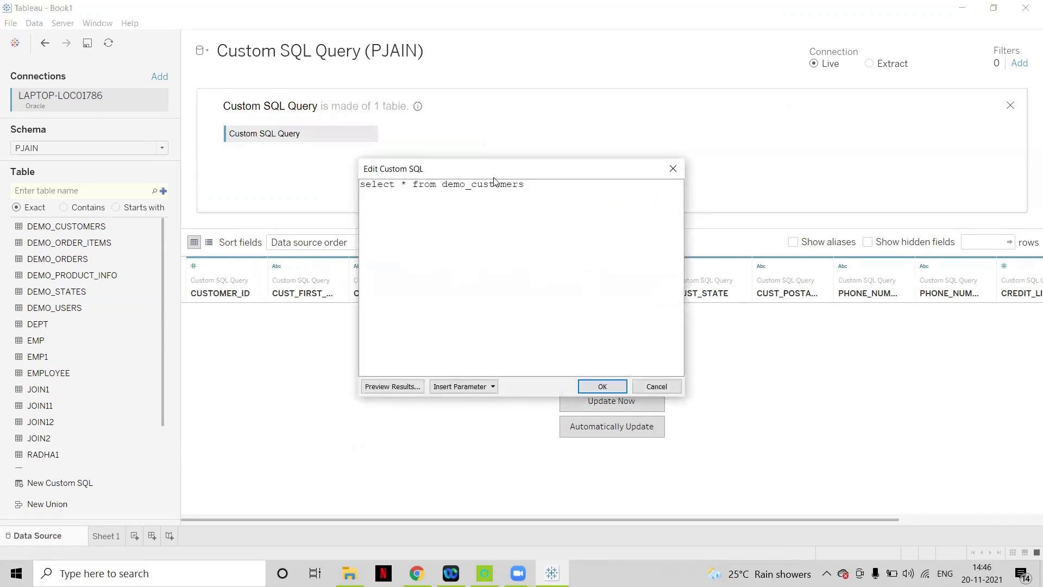
drag(494, 181, 507, 193)
double_click(509, 197)
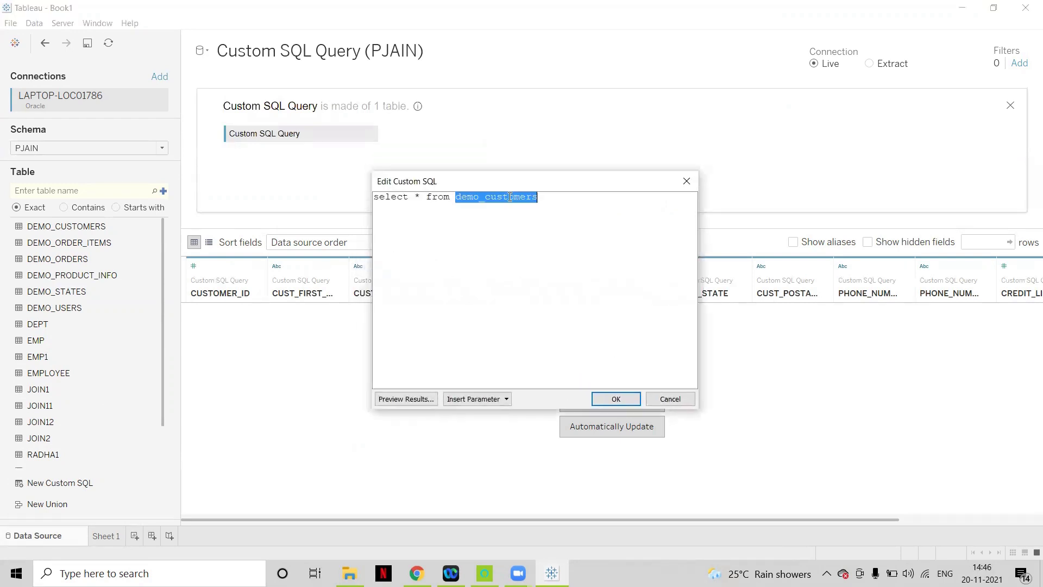
text(demo_orders)
click(616, 398)
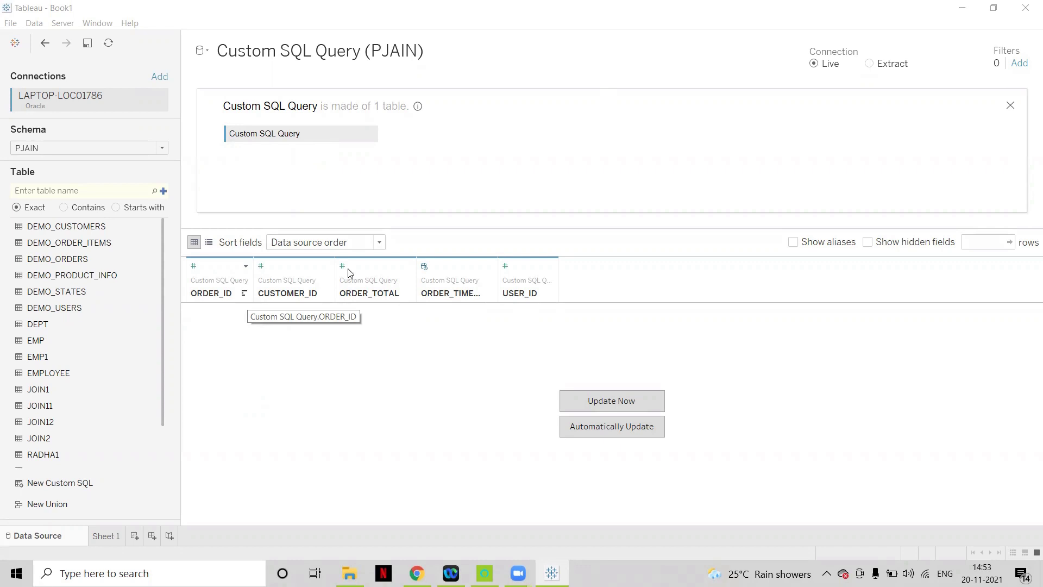
Step: Reopen the custom SQL statement for review and accept it without changing the query
click(338, 126)
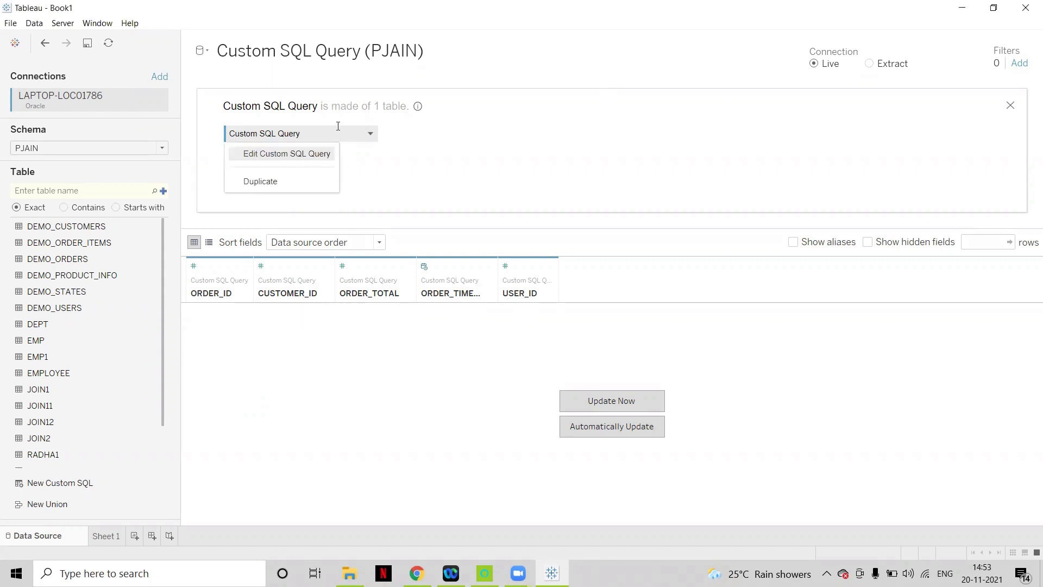
click(308, 154)
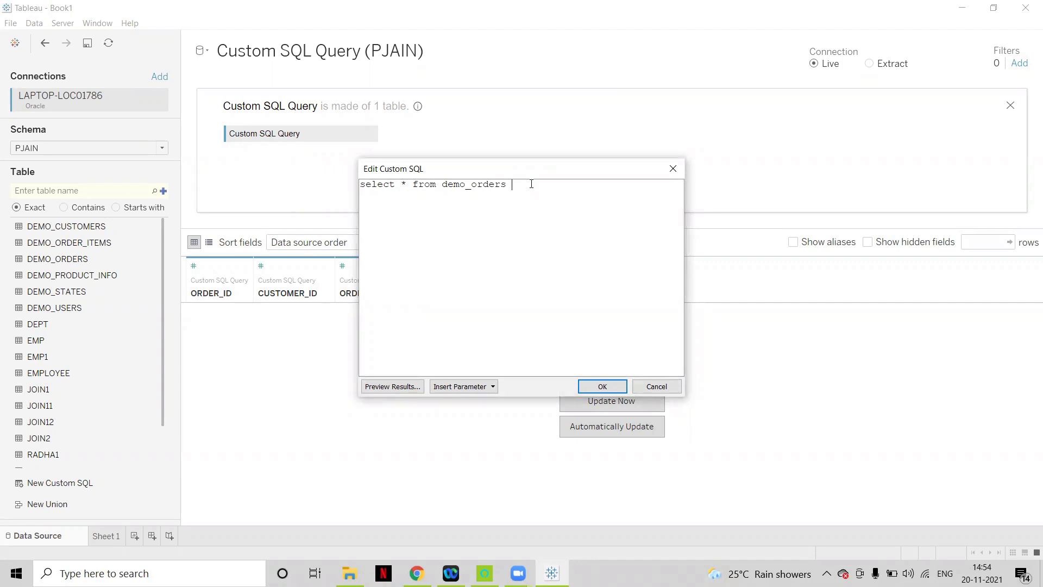
click(601, 387)
Step: Load the row preview for the custom SQL query and open Sheet 1
click(596, 402)
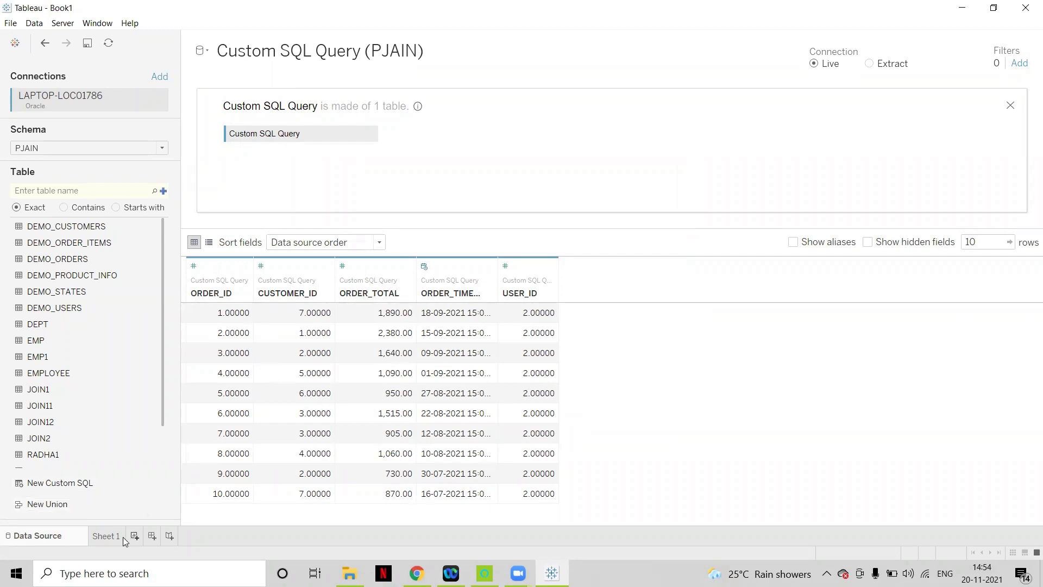
click(103, 536)
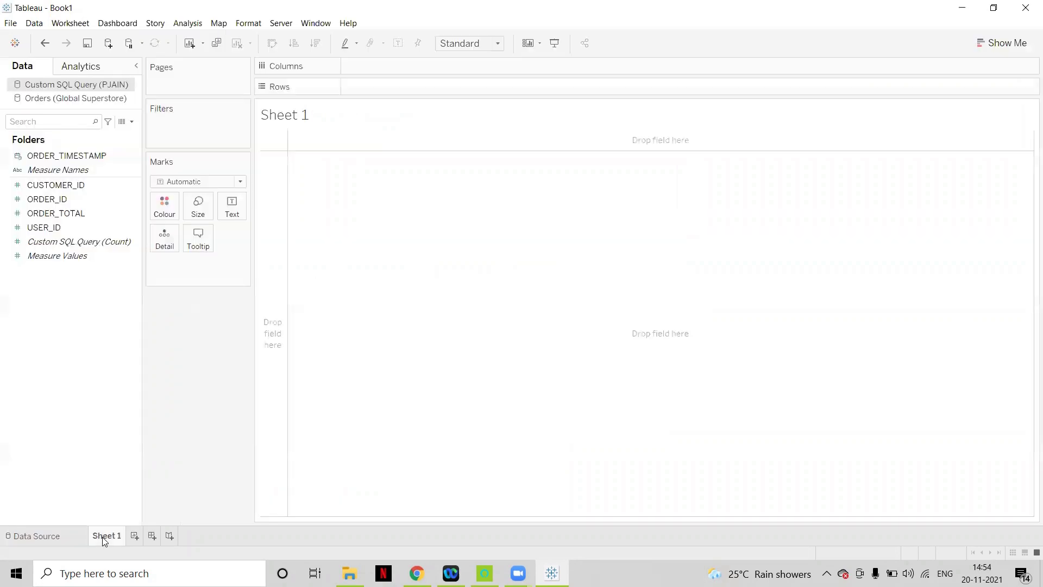
Step: View the fields of the Orders and custom SQL data sources, and start a new Microsoft SQL Server connection
click(73, 98)
click(77, 86)
click(36, 23)
click(46, 39)
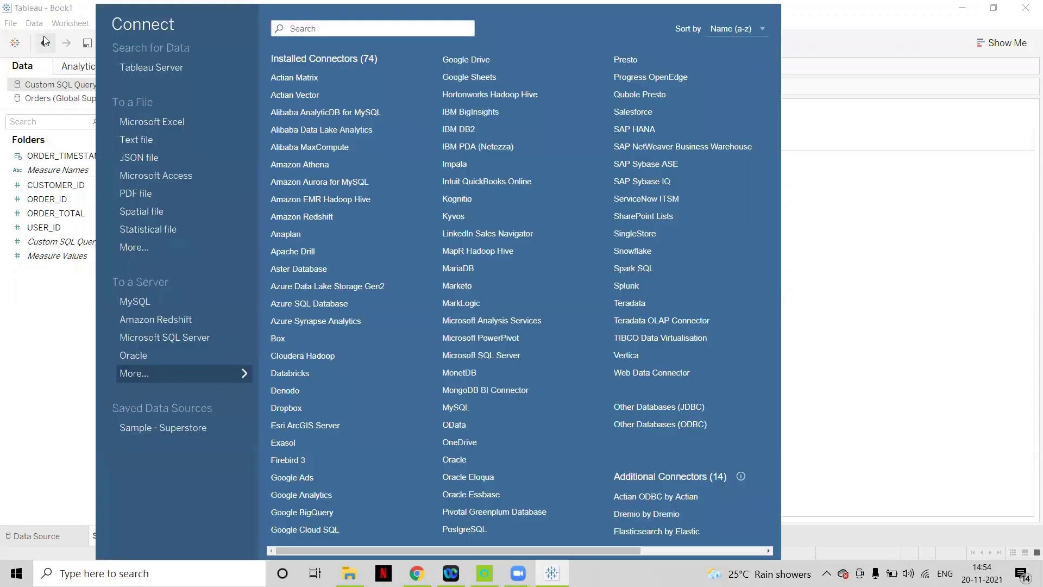
click(173, 335)
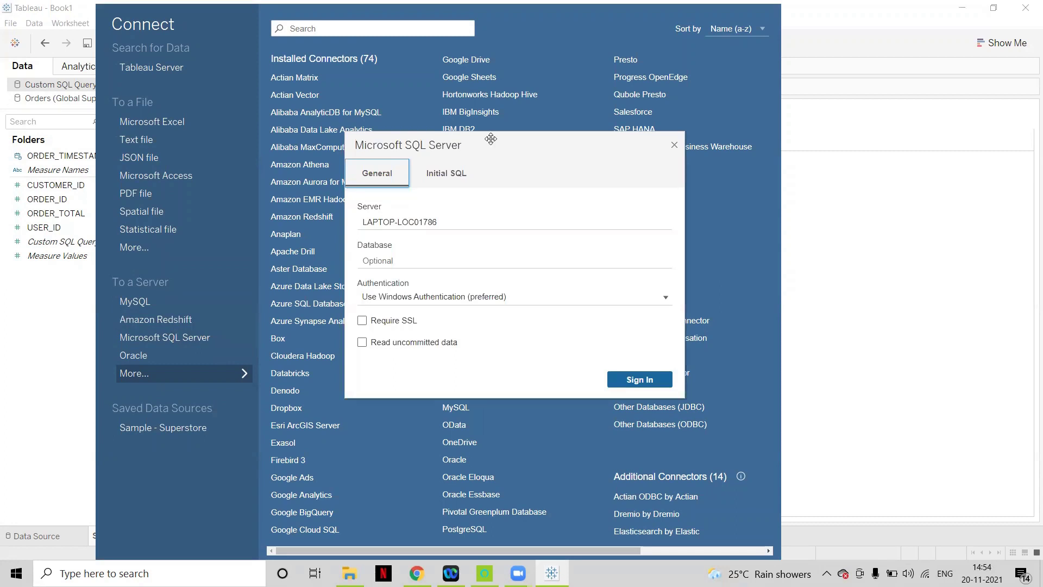
Step: Try the specific username and password authentication option, and switch back to Windows Authentication
click(505, 220)
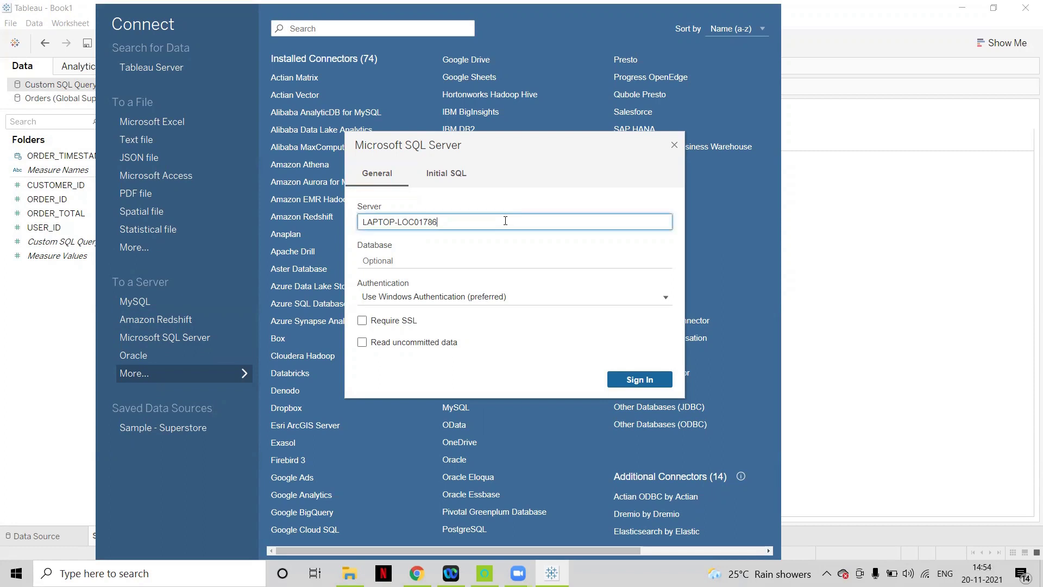
click(521, 302)
click(522, 302)
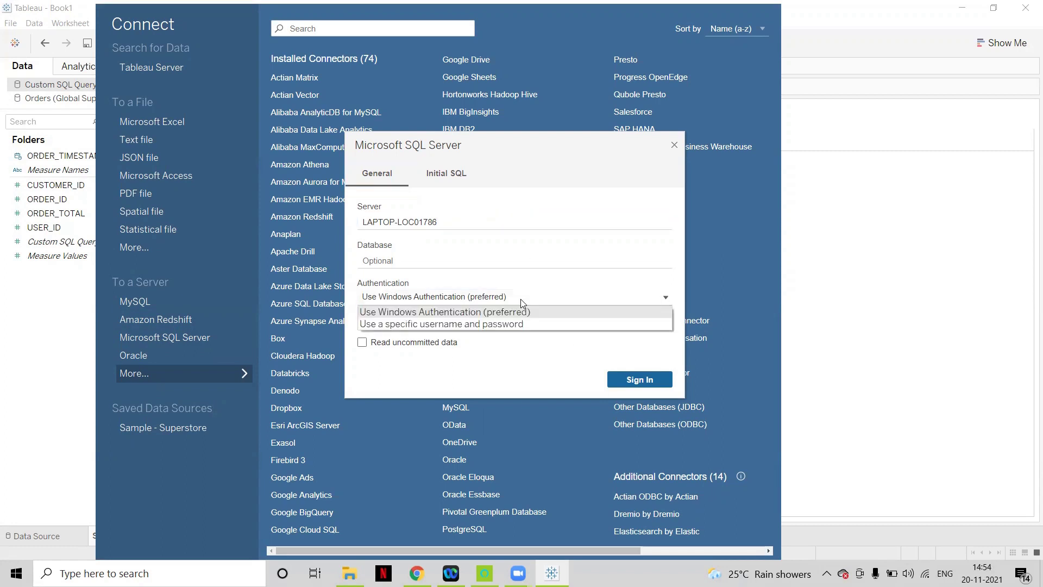
click(510, 325)
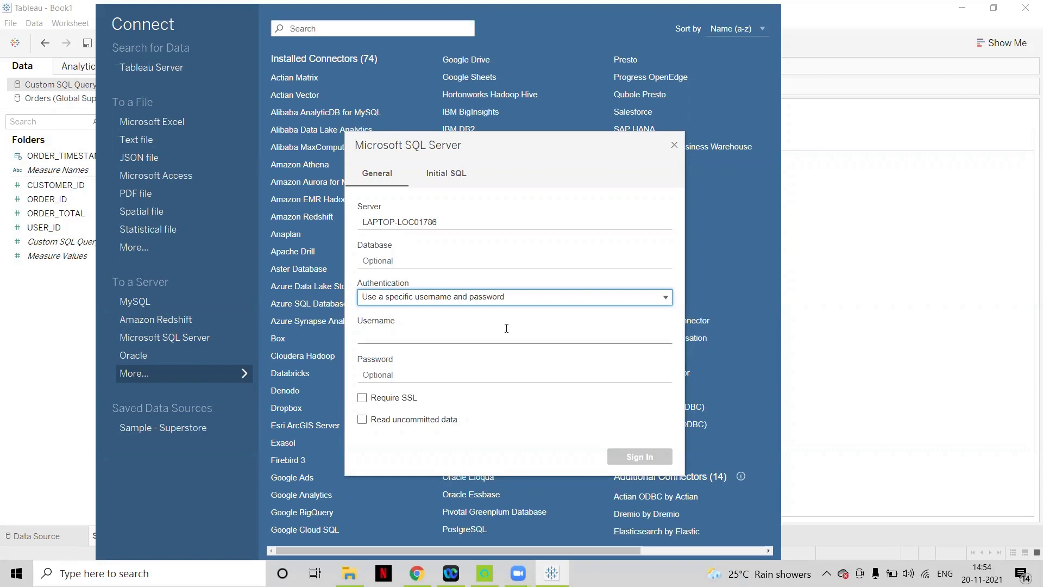
click(502, 301)
click(501, 312)
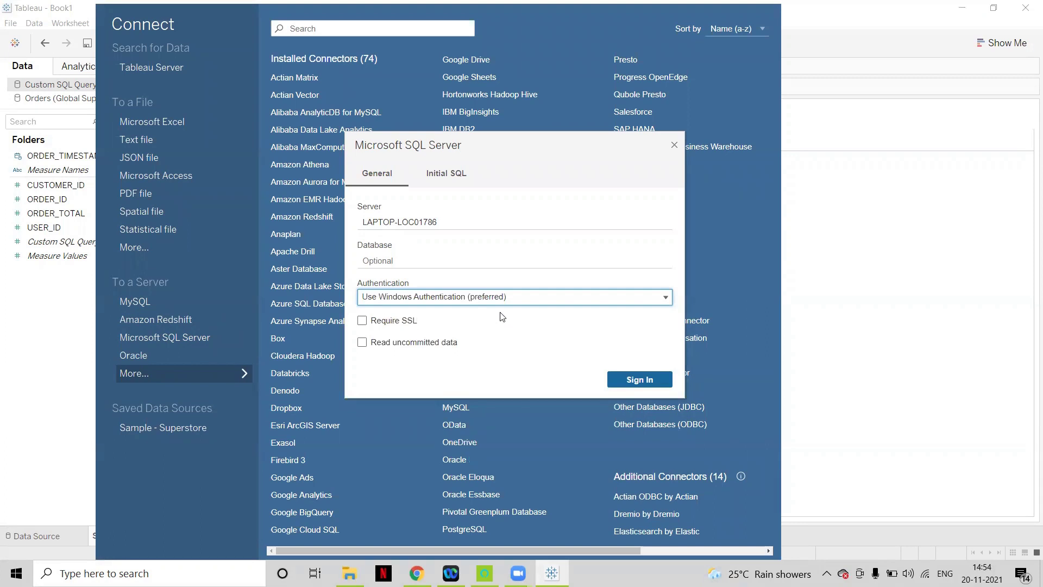
Step: Sign in to the SQL Server with the prefilled server and Windows Authentication, and select the master database
click(639, 379)
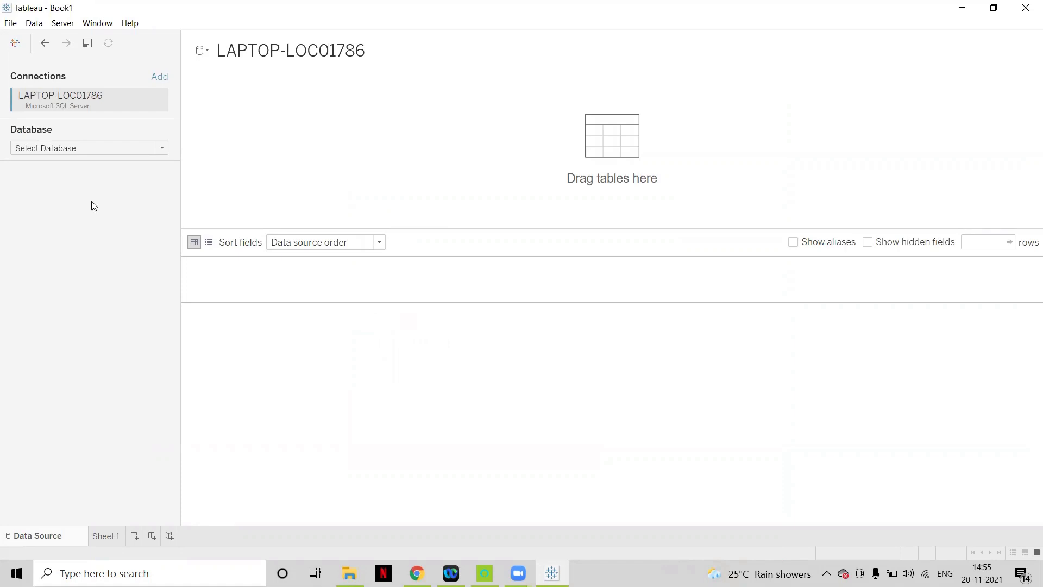
click(82, 149)
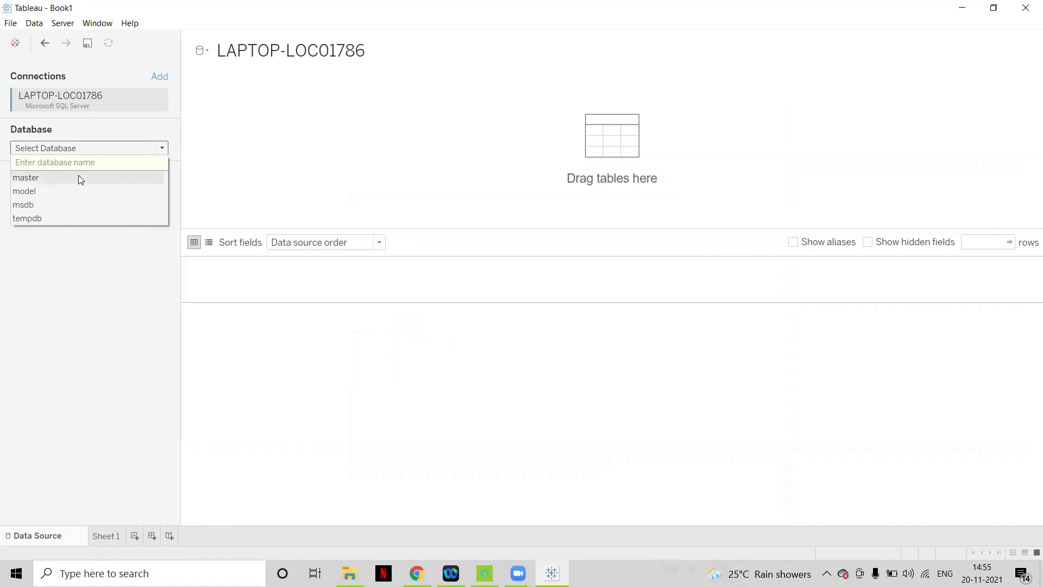
click(80, 178)
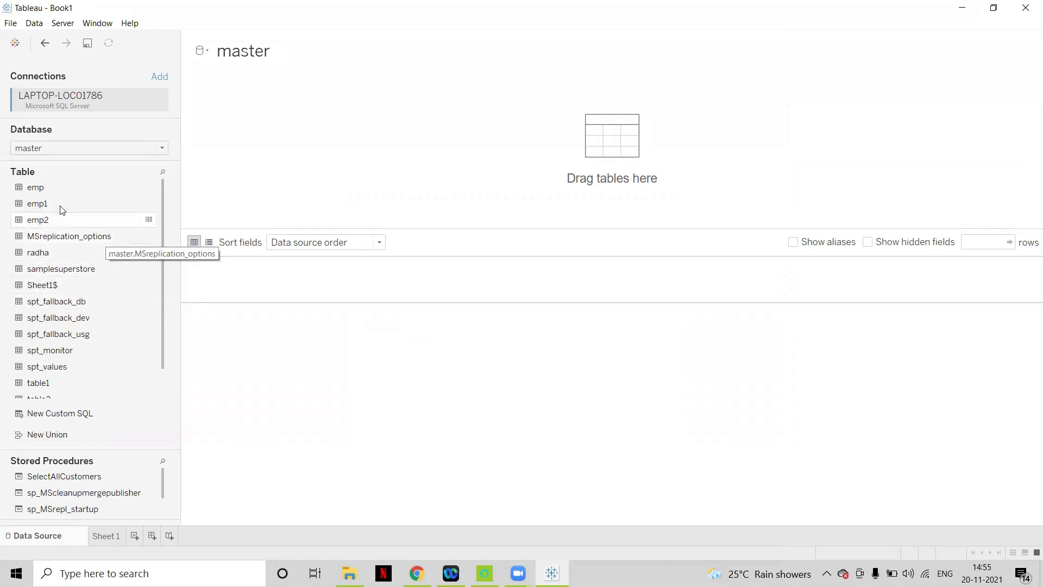
Step: Add the emp1 table to the data source canvas and remove it again
drag(292, 146, 291, 145)
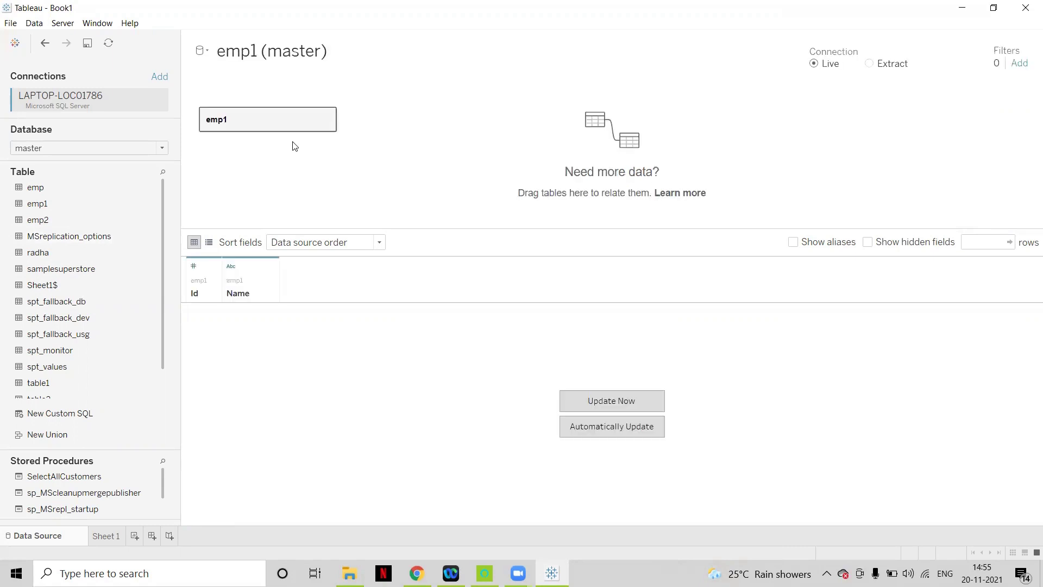
click(326, 119)
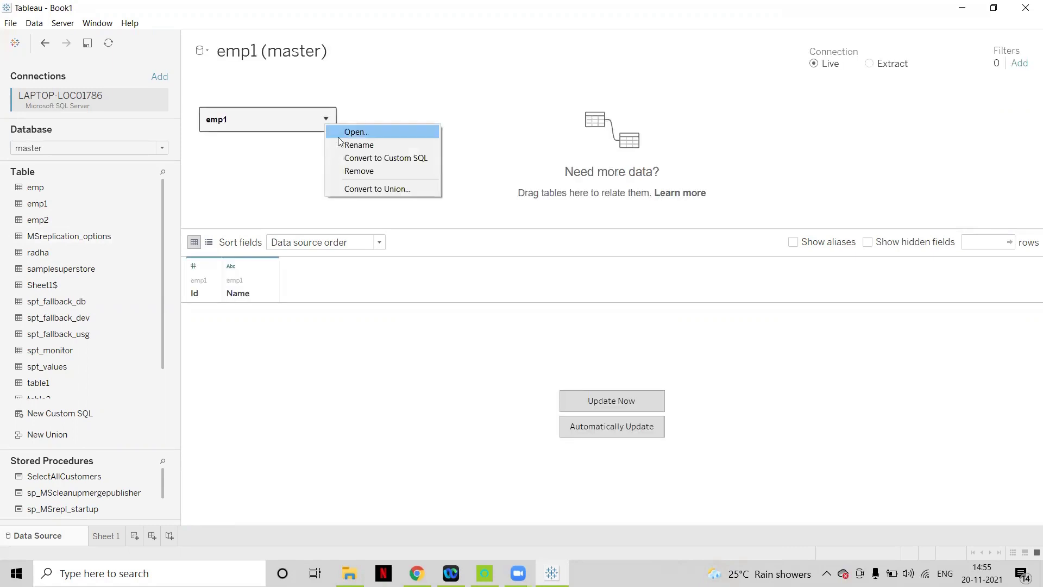
click(356, 171)
Step: Create a custom SQL query with "select * from emp2" on the master database and load its row preview
drag(61, 415, 327, 180)
text(s)
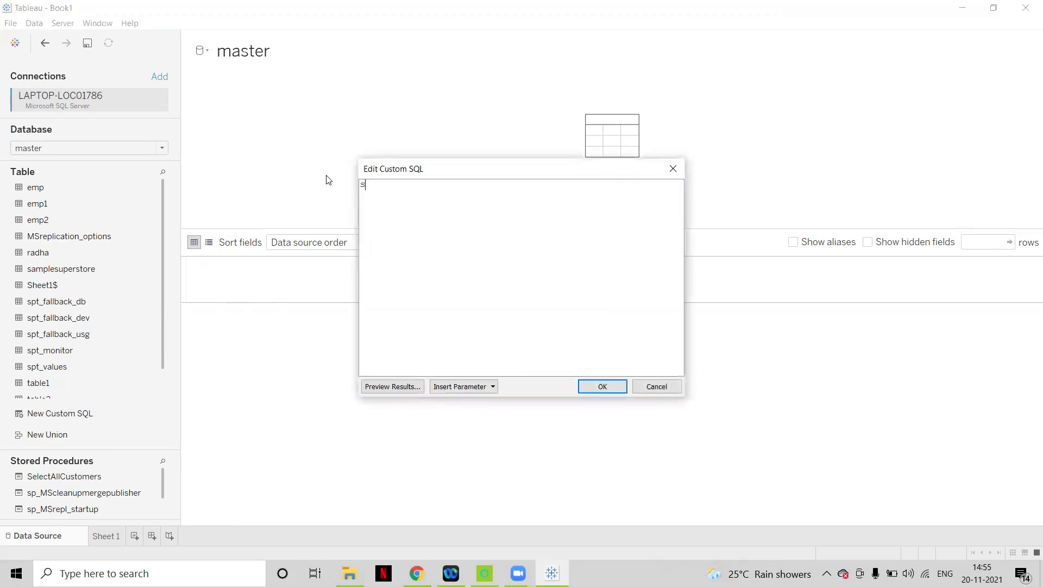
text(elect * from emp2)
click(602, 387)
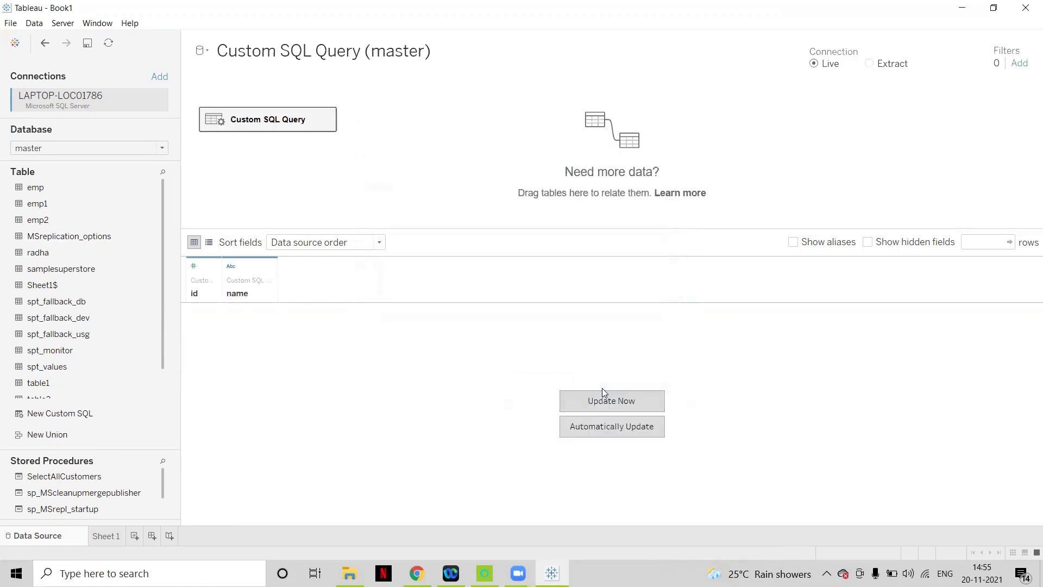
click(632, 407)
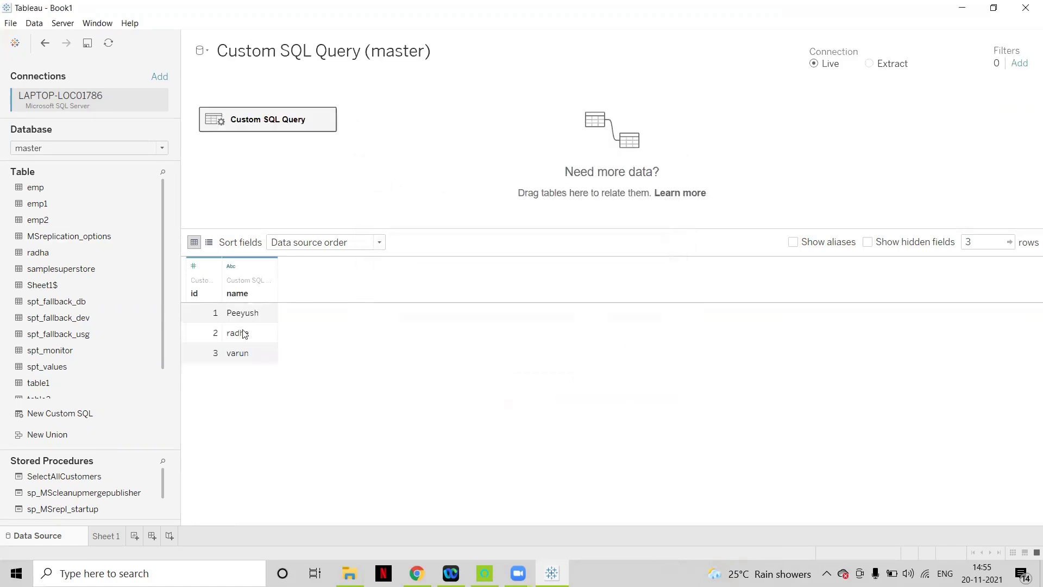